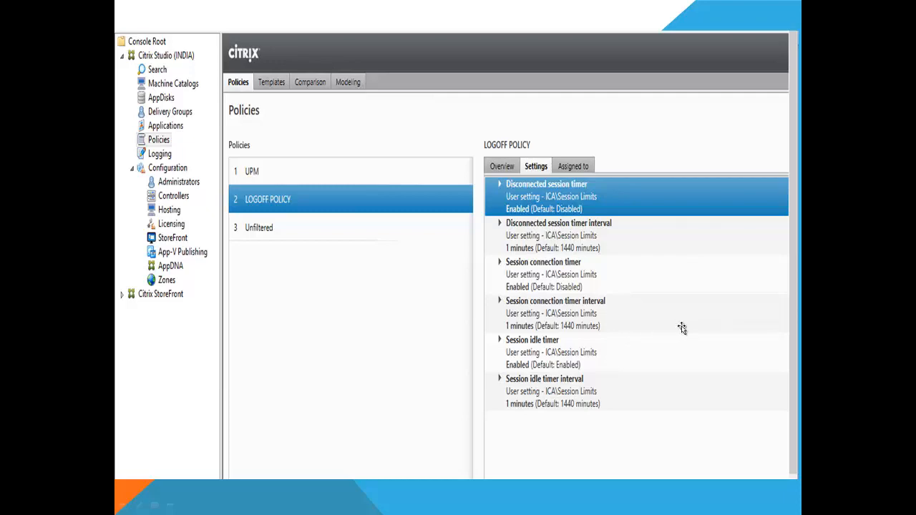
Exit the PowerPoint slideshow to return to Normal editing view.
{"action": "key", "text": "Escape"}
Switch to the remote Citrix Studio session and launch the Create Policy wizard.
{"action": "left_click", "coordinate": [528, 505]}
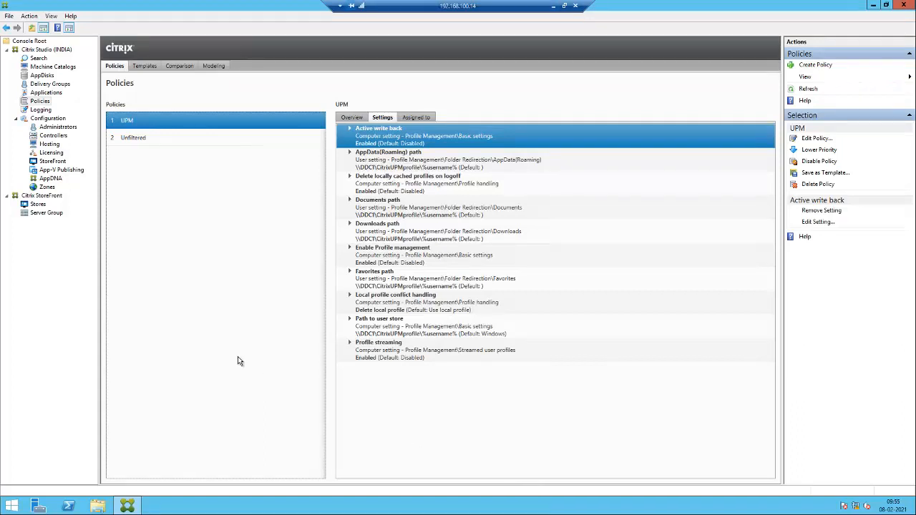
{"action": "left_click", "coordinate": [816, 64]}
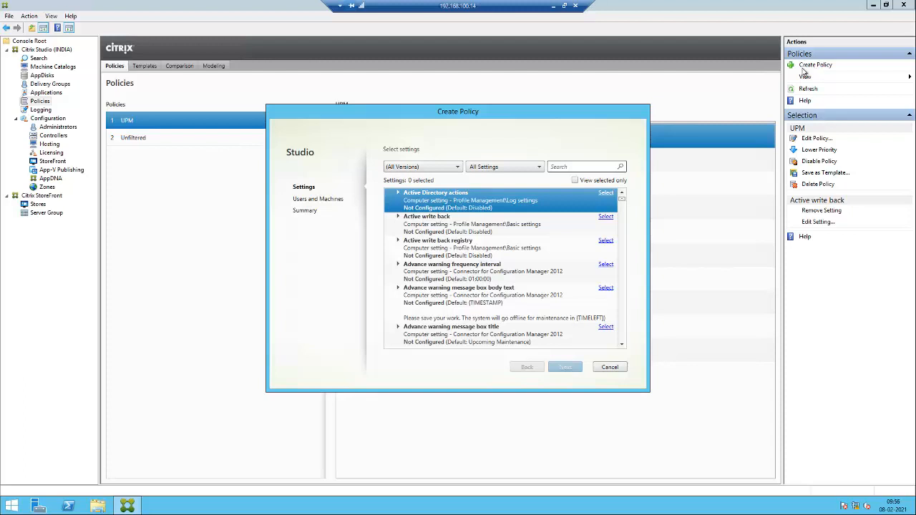
Filter the policy settings list to the Session Limits category.
{"action": "left_click", "coordinate": [505, 167]}
{"action": "scroll", "coordinate": [491, 256], "scroll_direction": "down", "scroll_amount": 3}
{"action": "scroll", "coordinate": [491, 257], "scroll_direction": "down", "scroll_amount": 4}
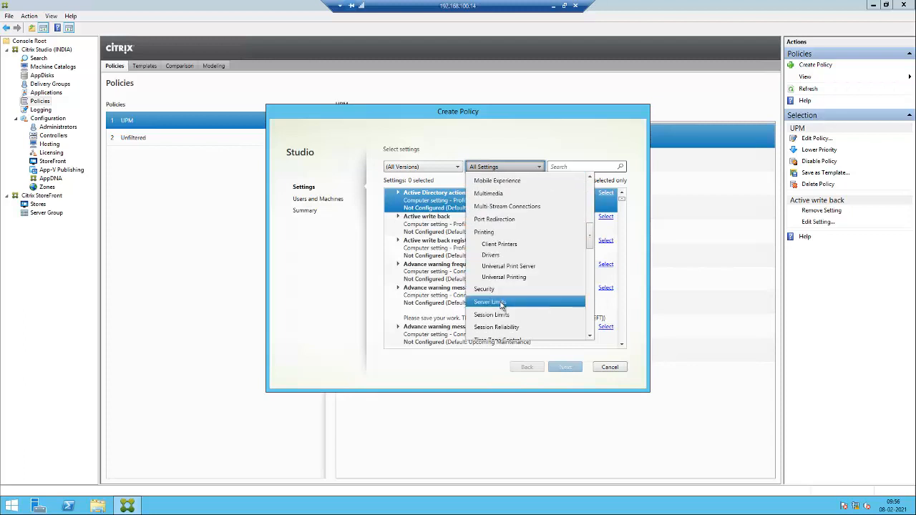
{"action": "left_click", "coordinate": [501, 303]}
{"action": "left_click", "coordinate": [533, 166]}
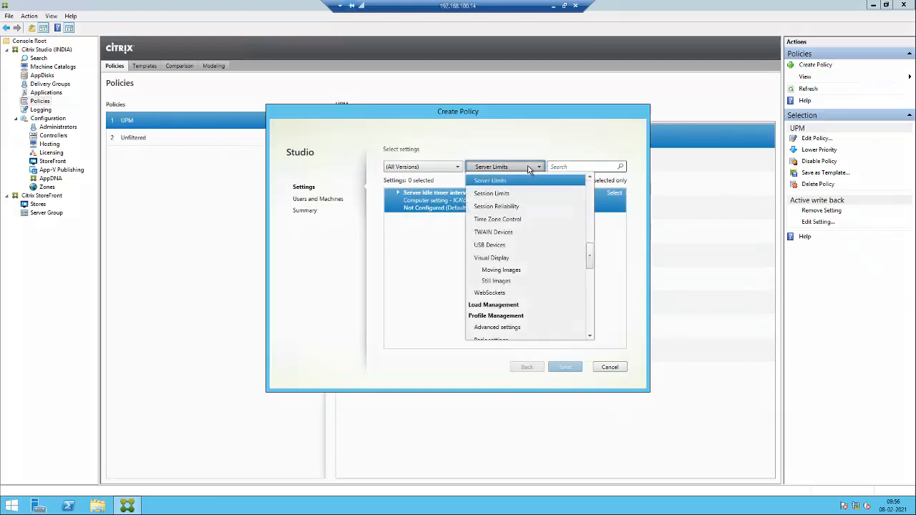
{"action": "scroll", "coordinate": [501, 279], "scroll_direction": "down", "scroll_amount": 7}
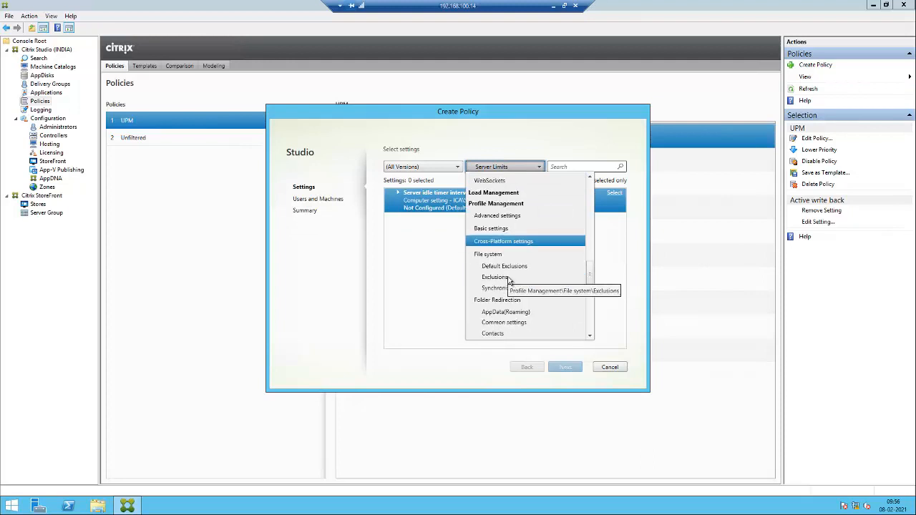
{"action": "scroll", "coordinate": [504, 269], "scroll_direction": "down", "scroll_amount": 5}
{"action": "scroll", "coordinate": [502, 243], "scroll_direction": "up", "scroll_amount": 10}
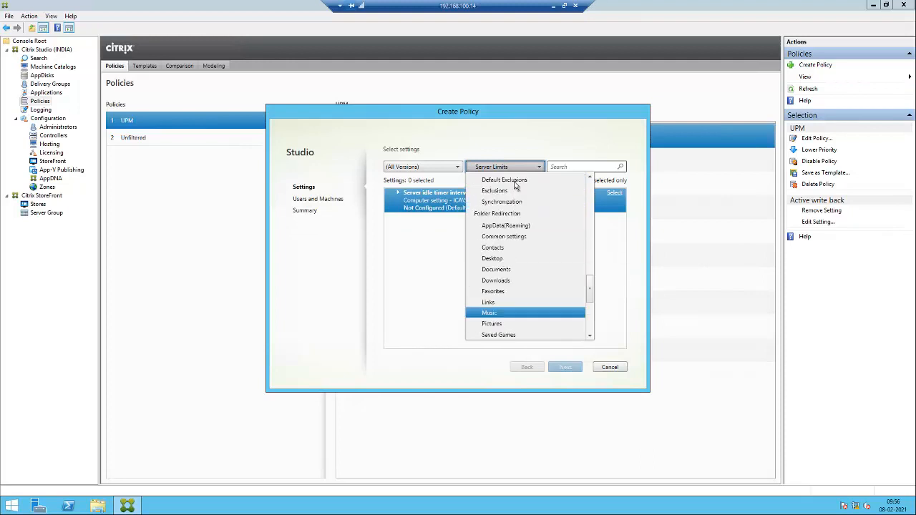
{"action": "scroll", "coordinate": [501, 219], "scroll_direction": "up", "scroll_amount": 3}
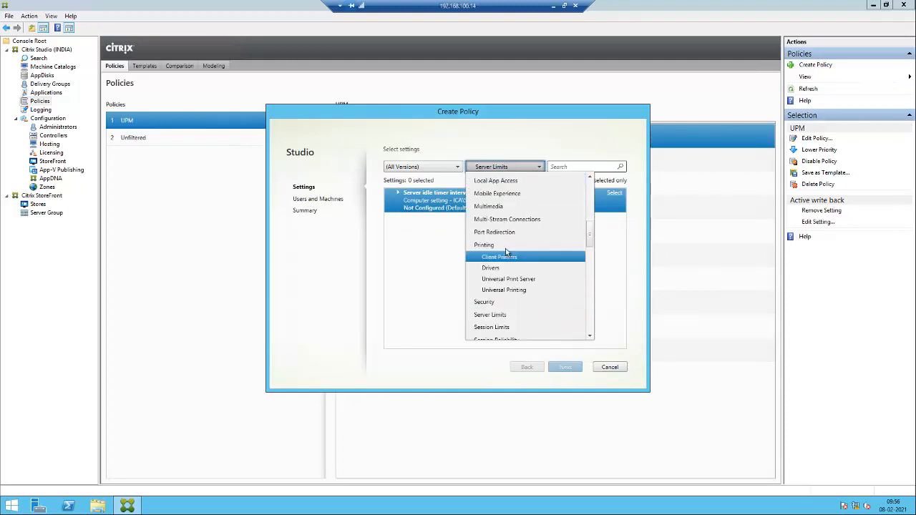
{"action": "left_click", "coordinate": [505, 290]}
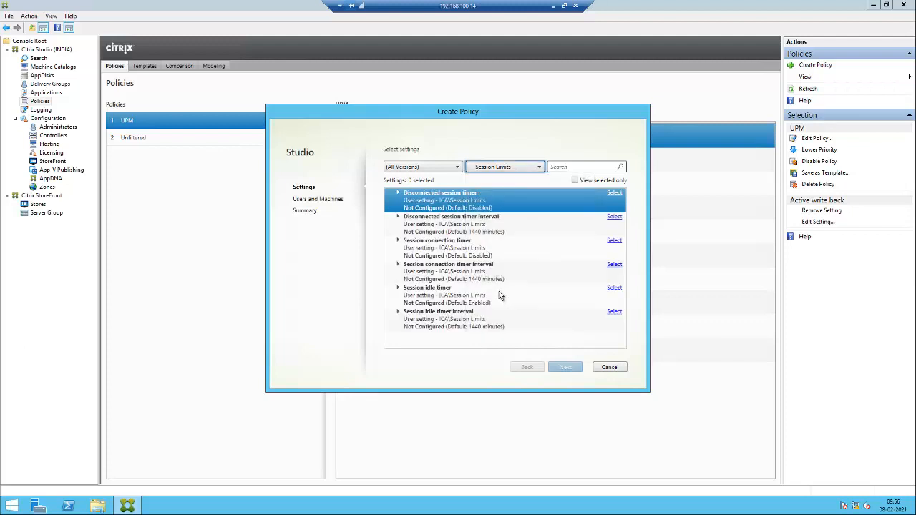
Enable the Disconnected session timer and set its interval to 1 minute.
{"action": "left_click", "coordinate": [614, 196]}
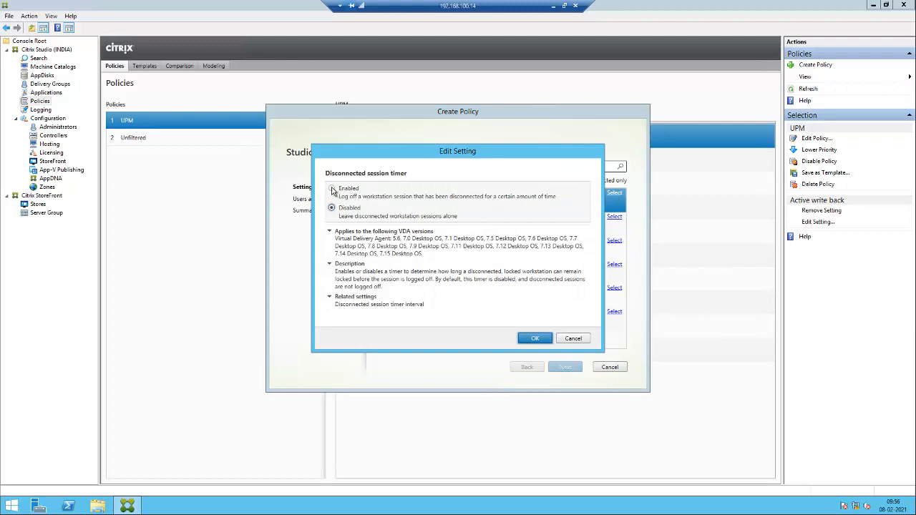
{"action": "left_click", "coordinate": [333, 189]}
{"action": "left_click", "coordinate": [535, 339]}
{"action": "left_click", "coordinate": [615, 216]}
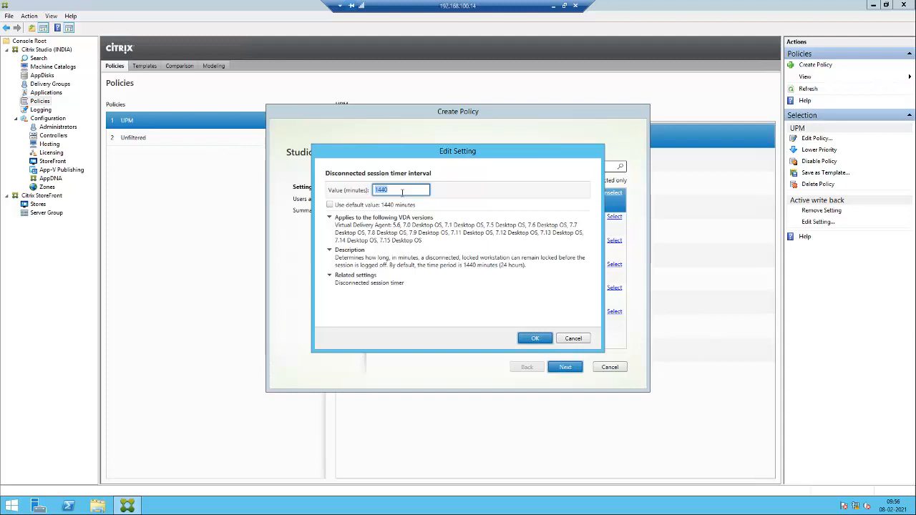
{"action": "key", "text": "BackSpace"}
{"action": "type", "text": "1"}
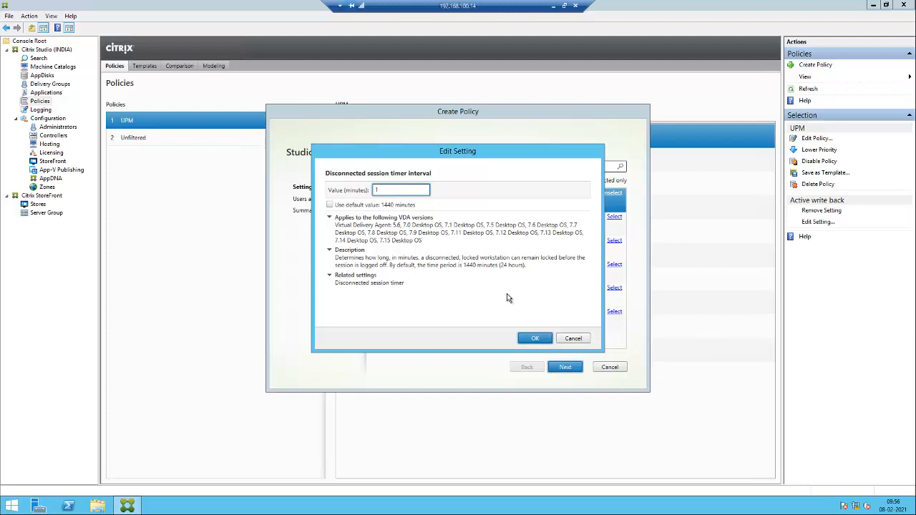
{"action": "left_click", "coordinate": [534, 339]}
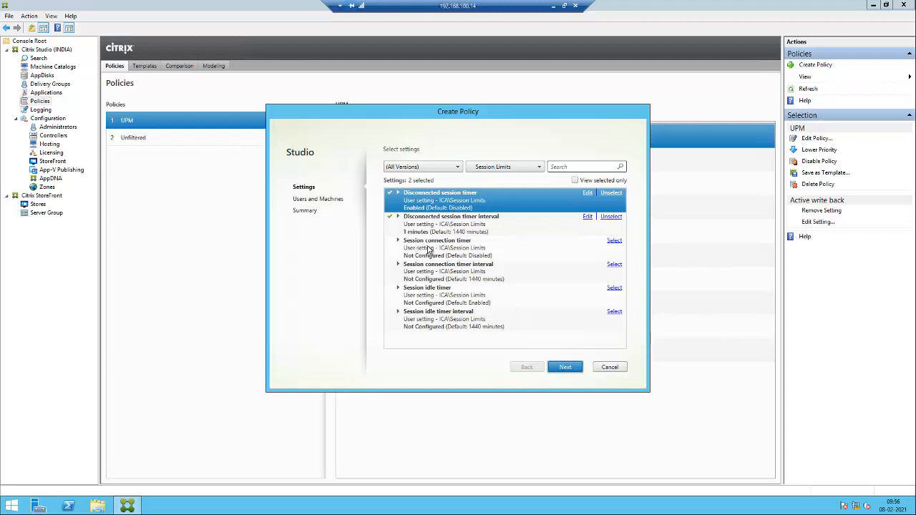
Enable the Session connection timer and set its interval to 1 minute.
{"action": "left_click", "coordinate": [614, 241]}
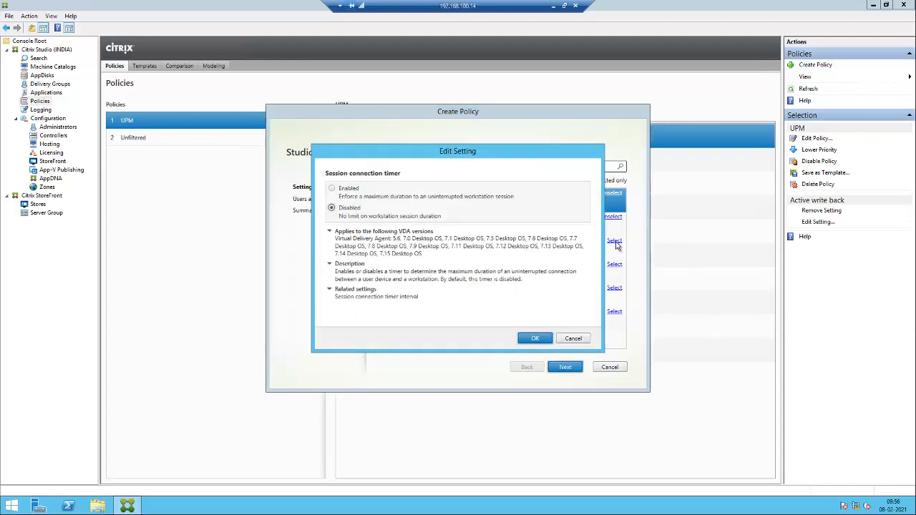
{"action": "left_click", "coordinate": [341, 190]}
{"action": "left_click", "coordinate": [535, 341]}
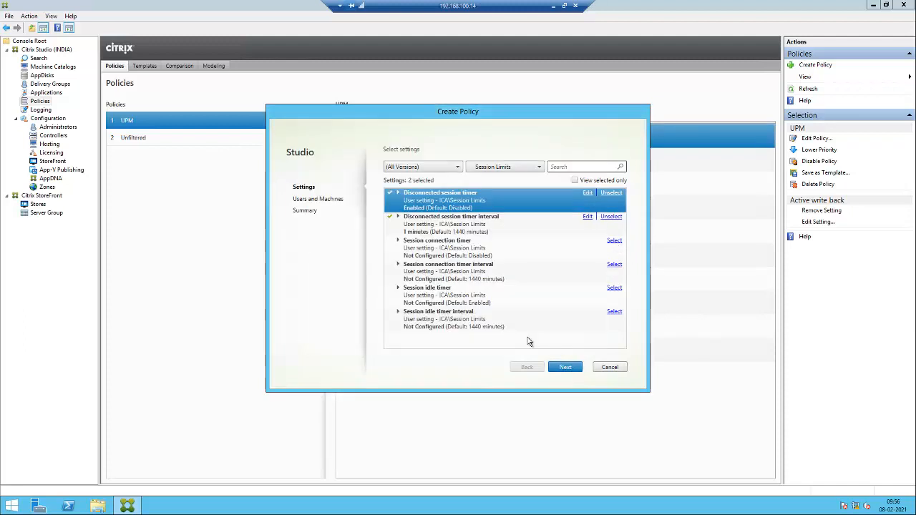
{"action": "left_click", "coordinate": [614, 264]}
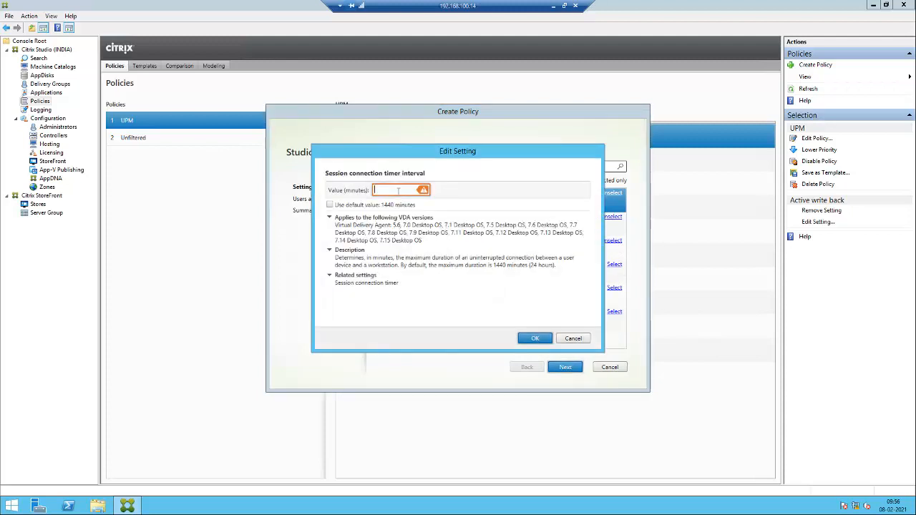
{"action": "type", "text": "1"}
{"action": "left_click", "coordinate": [536, 340]}
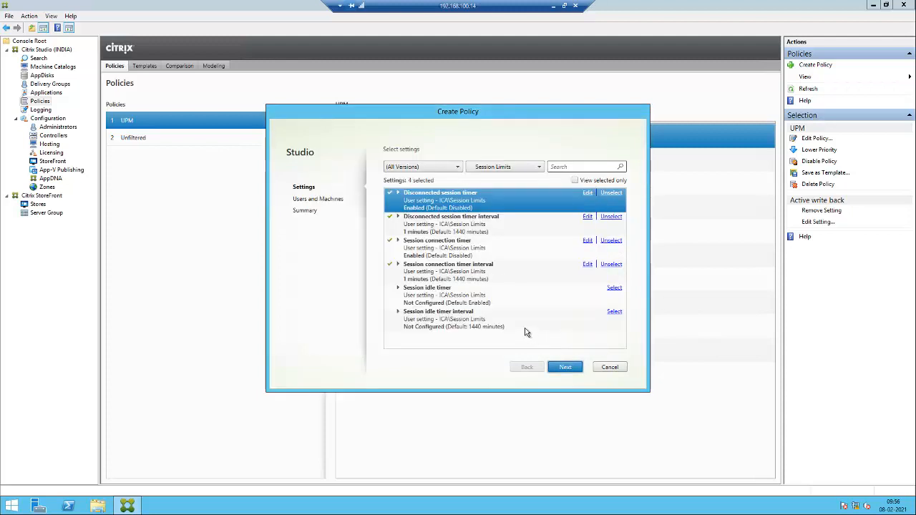
Enable the Session idle timer and set its interval to 1 minute.
{"action": "left_click", "coordinate": [614, 288]}
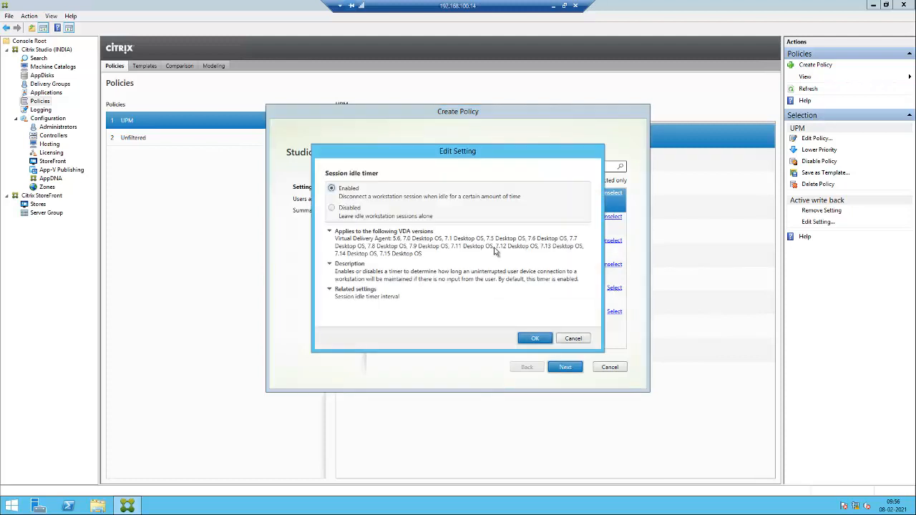
{"action": "left_click", "coordinate": [536, 340]}
{"action": "left_click", "coordinate": [614, 311]}
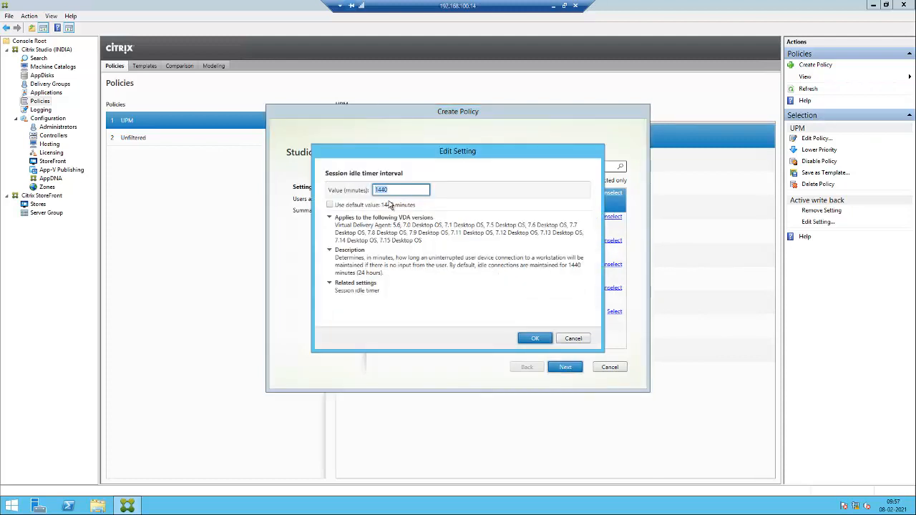
{"action": "type", "text": "1"}
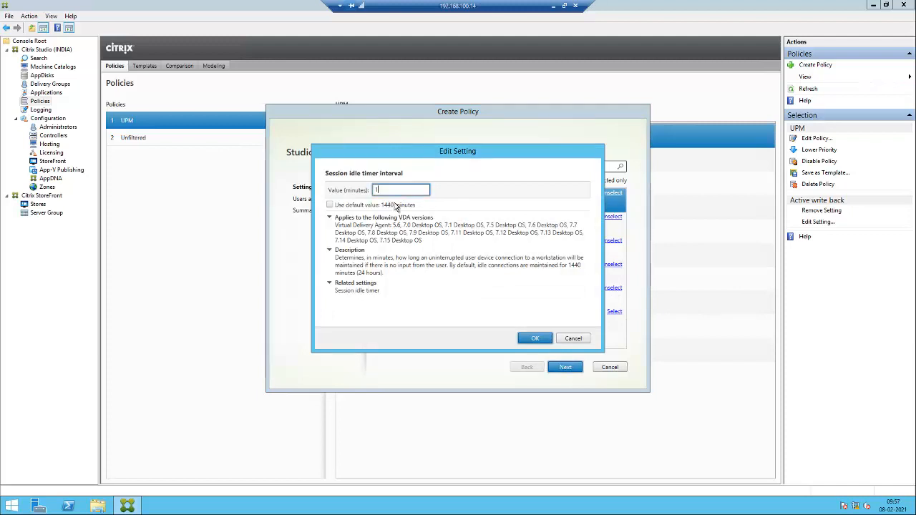
{"action": "left_click", "coordinate": [535, 338]}
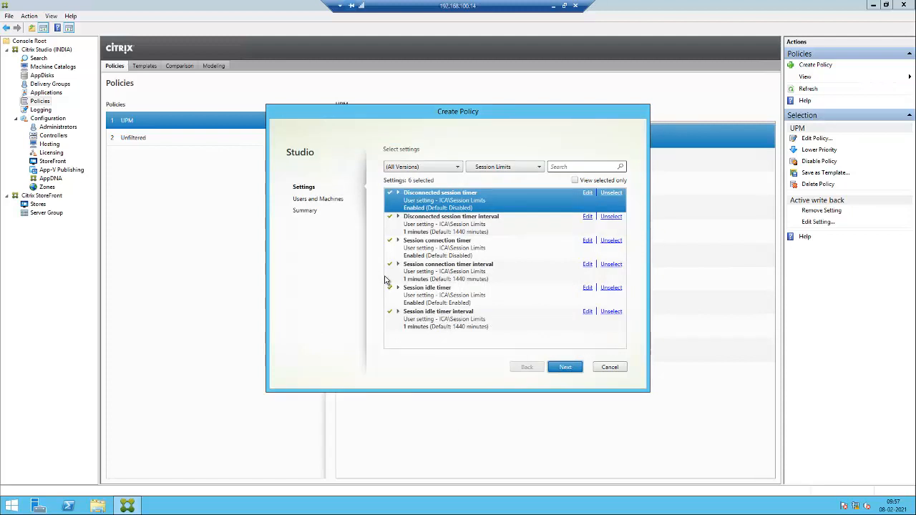
Assign the policy to the WIN10DG delivery group and continue to the Summary page.
{"action": "left_click", "coordinate": [566, 368]}
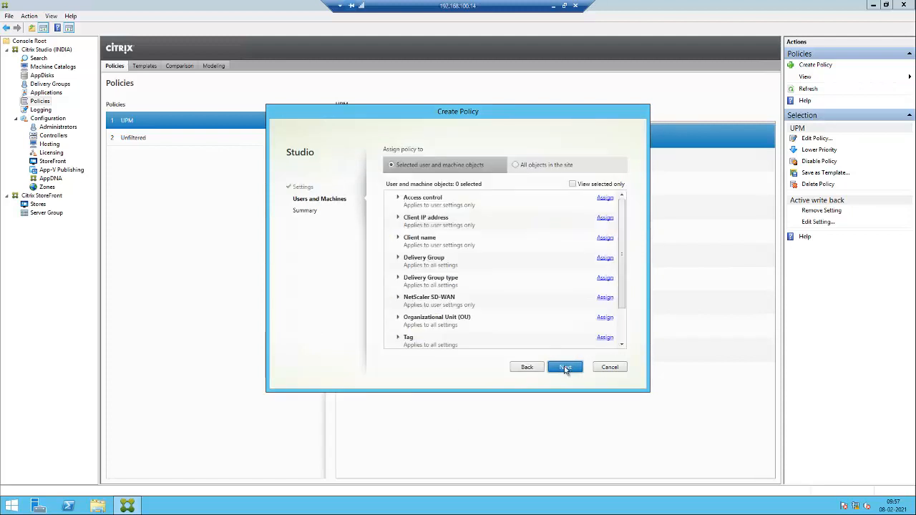
{"action": "left_click", "coordinate": [605, 258]}
{"action": "left_click", "coordinate": [505, 242]}
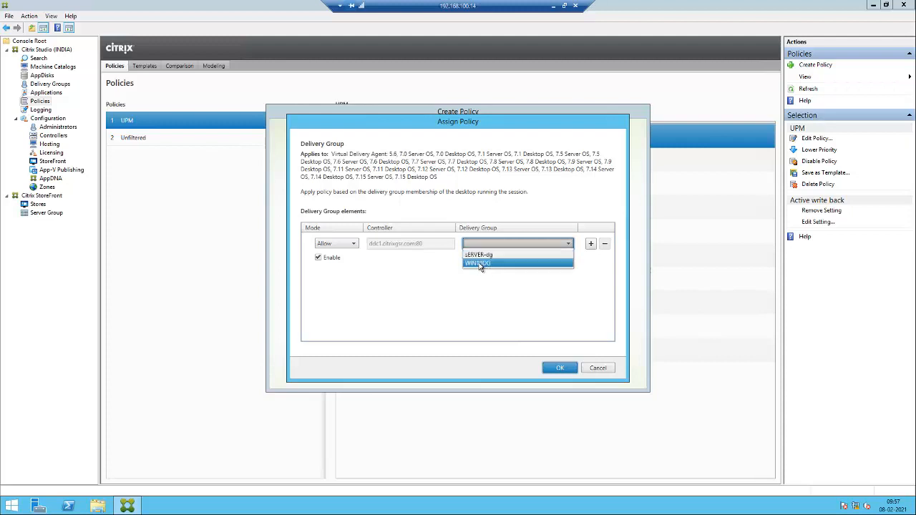
{"action": "left_click", "coordinate": [481, 264]}
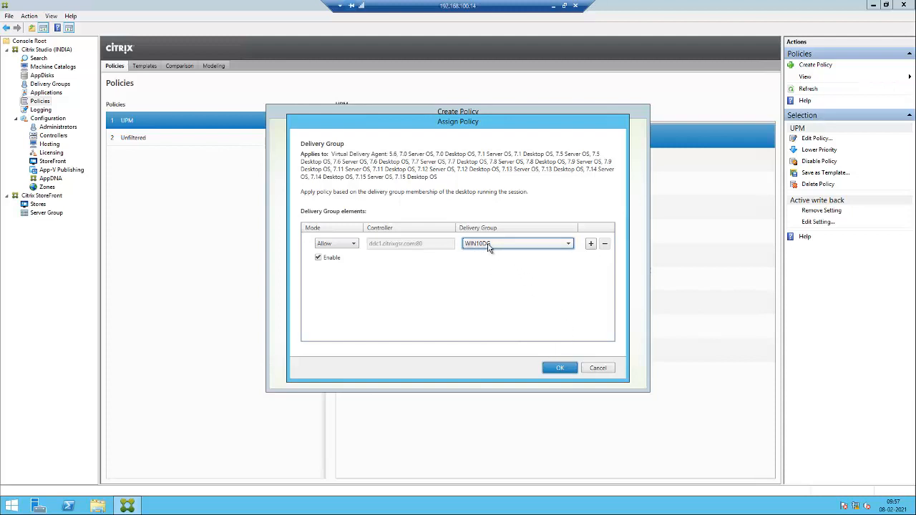
{"action": "left_click", "coordinate": [557, 369]}
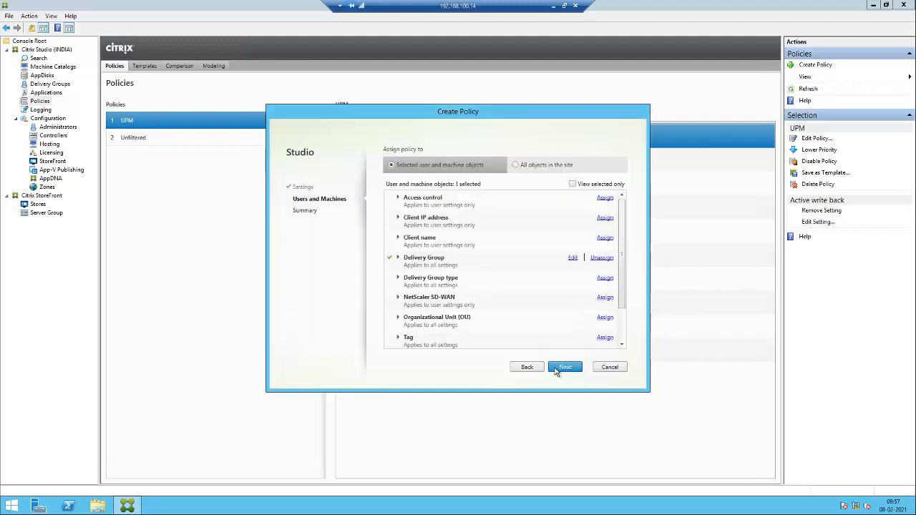
{"action": "left_click", "coordinate": [565, 368]}
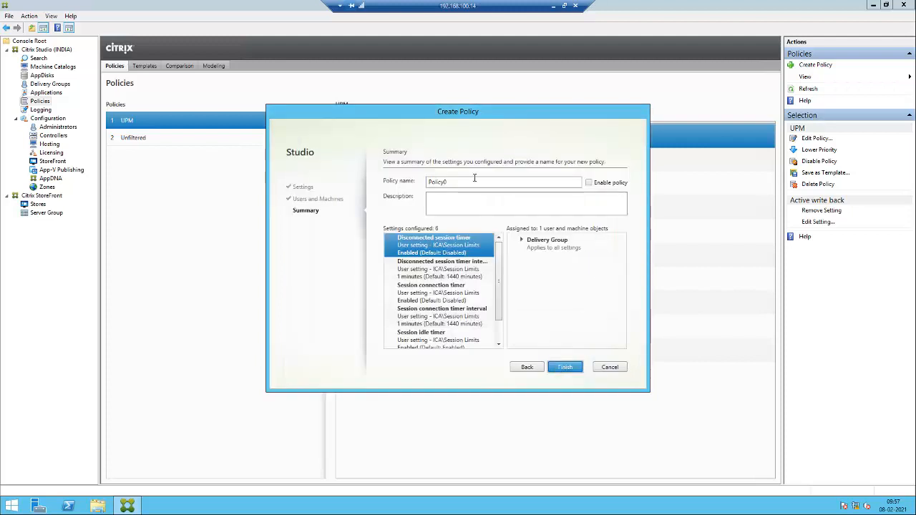
Name the policy LOGOFF, enable it, and finish the wizard.
{"action": "left_click", "coordinate": [469, 183]}
{"action": "key", "text": "BackSpace"}
{"action": "key", "text": "BackSpace"}
{"action": "key", "text": "BackSpace"}
{"action": "key", "text": "BackSpace"}
{"action": "key", "text": "BackSpace"}
{"action": "key", "text": "BackSpace"}
{"action": "key", "text": "BackSpace"}
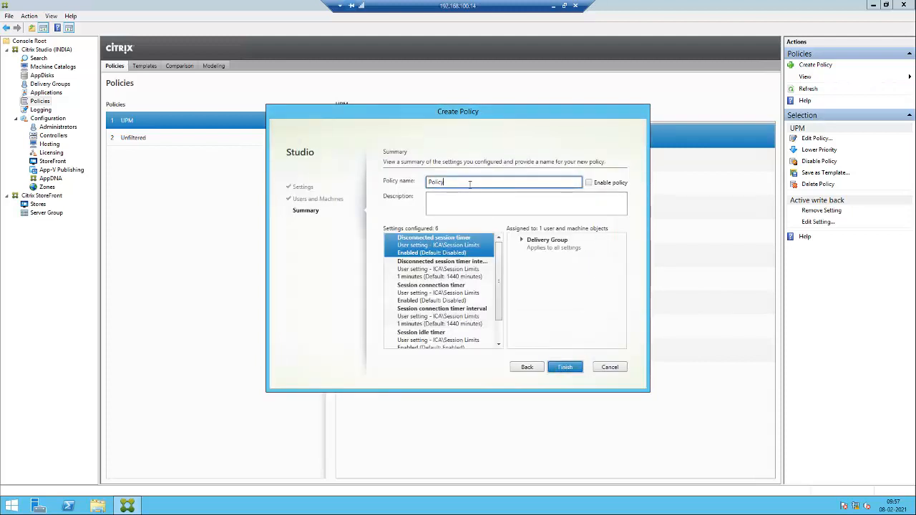
{"action": "type", "text": "lo"}
{"action": "key", "text": "BackSpace"}
{"action": "key", "text": "BackSpace"}
{"action": "type", "text": "LOGOFF"}
{"action": "left_click", "coordinate": [596, 185]}
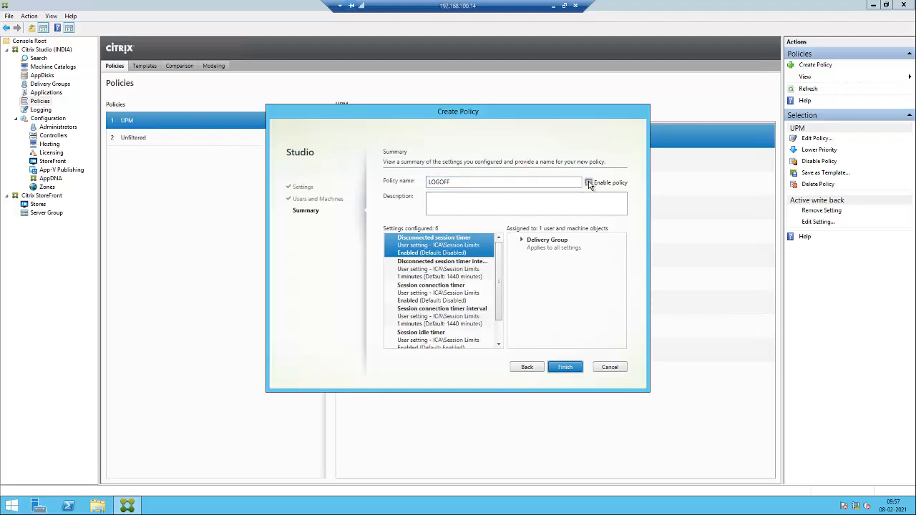
{"action": "left_click", "coordinate": [565, 367]}
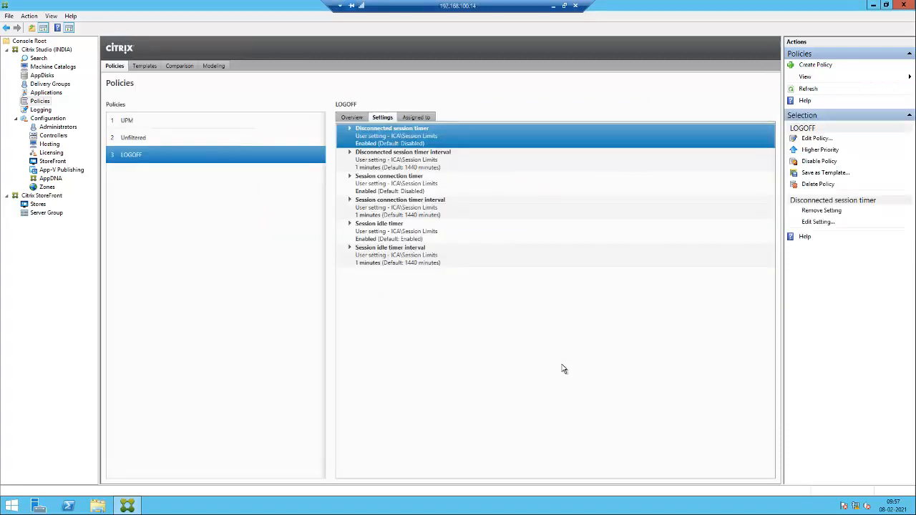
Minimize the remote session and load the StoreFront sign-in page in Firefox.
{"action": "left_click", "coordinate": [554, 5]}
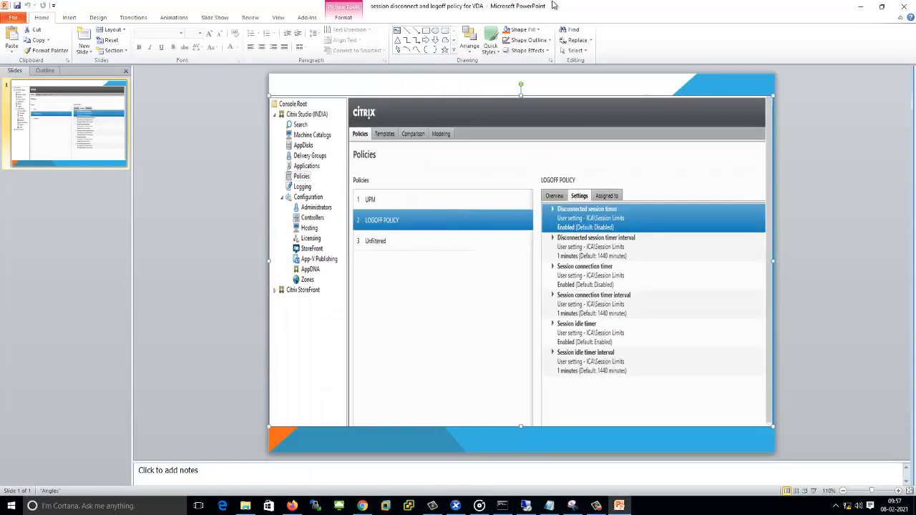
{"action": "left_click", "coordinate": [362, 506]}
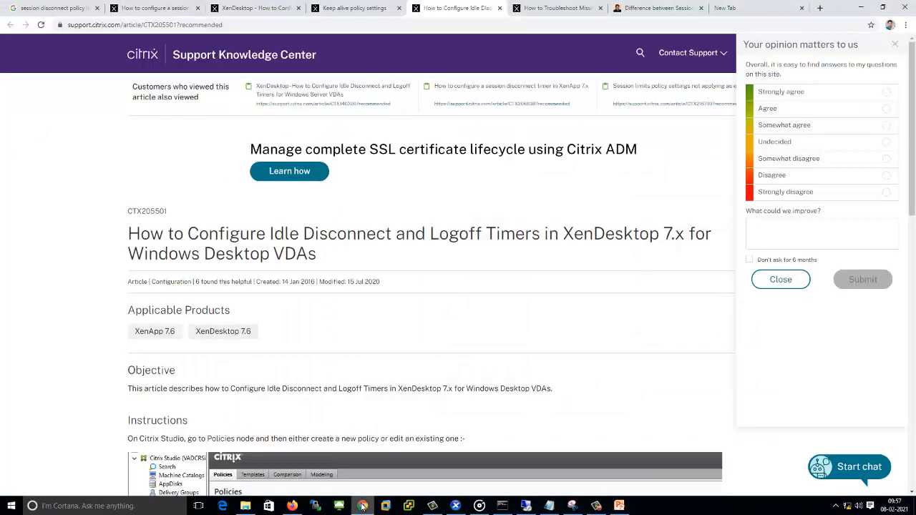
{"action": "left_click", "coordinate": [292, 506]}
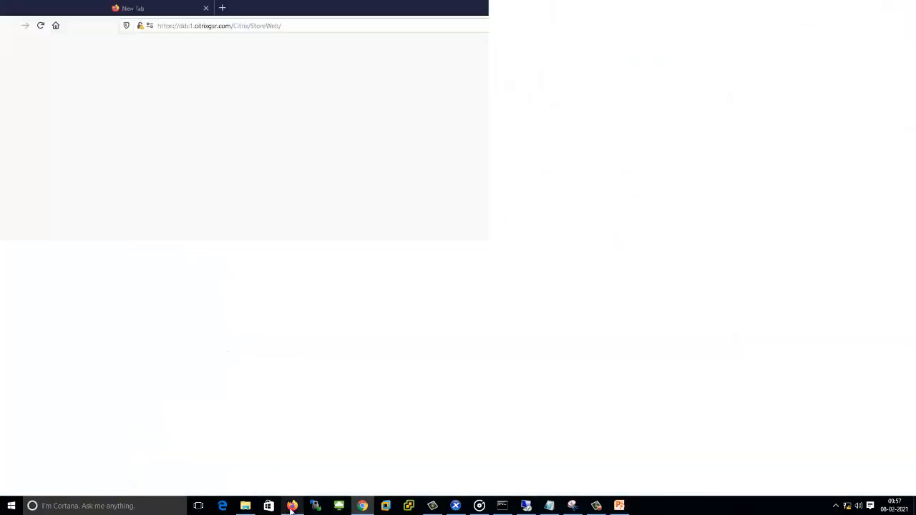
{"action": "left_click", "coordinate": [458, 282]}
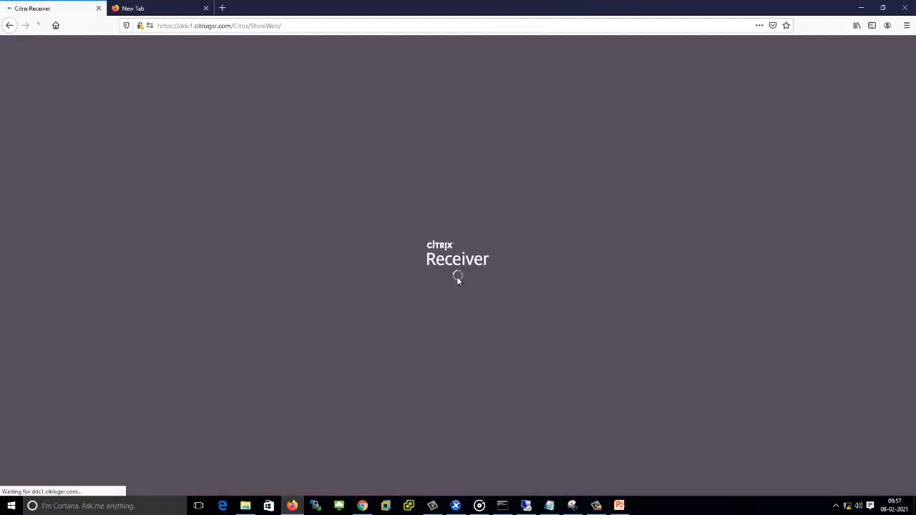
Sign in with the user name and password, then show the Desktops list.
{"action": "type", "text": "SIVA"}
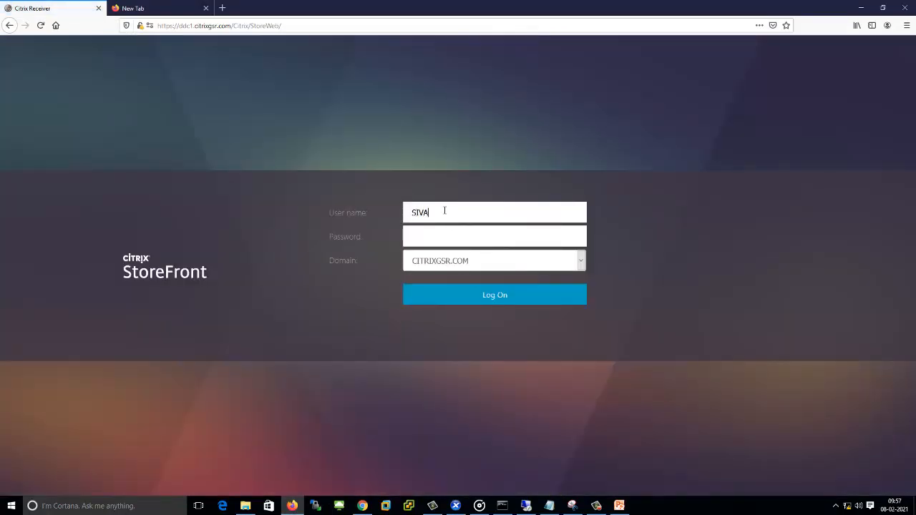
{"action": "key", "text": "Tab"}
{"action": "type", "text": "•"}
{"action": "key", "text": "BackSpace"}
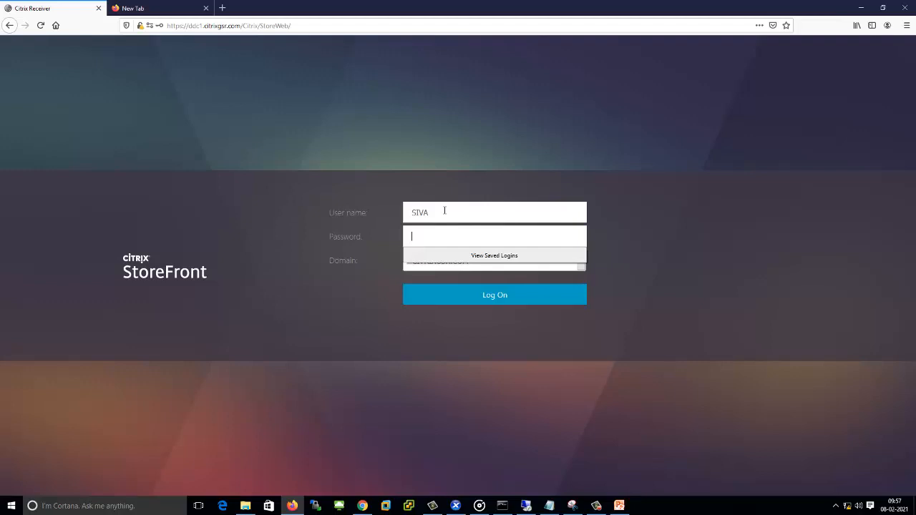
{"action": "type", "text": "********"}
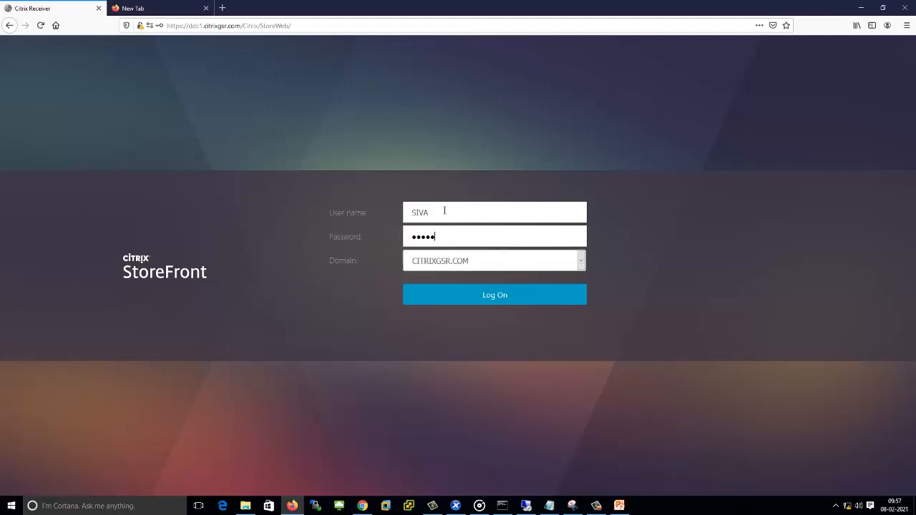
{"action": "type", "text": "***"}
{"action": "key", "text": "Return"}
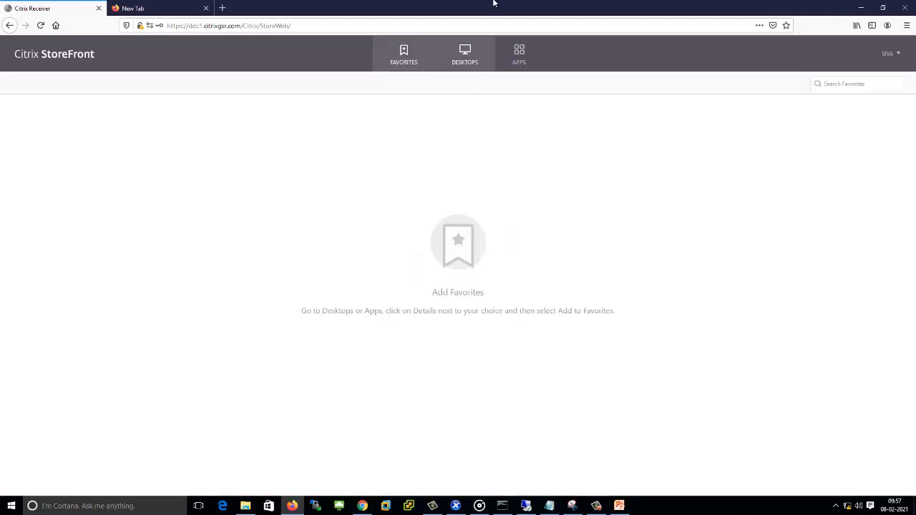
{"action": "left_click", "coordinate": [466, 72]}
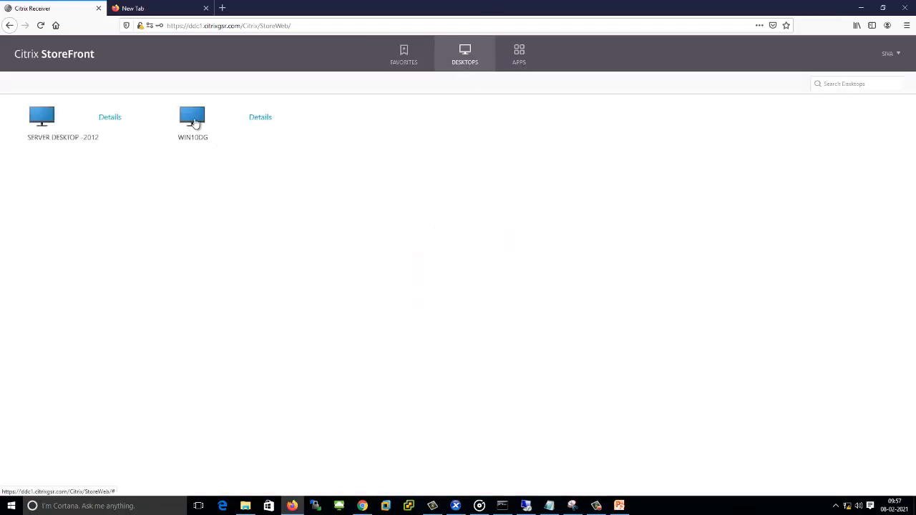
Launch the WIN10DG desktop from the StoreFront Desktops page.
{"action": "left_click", "coordinate": [193, 122]}
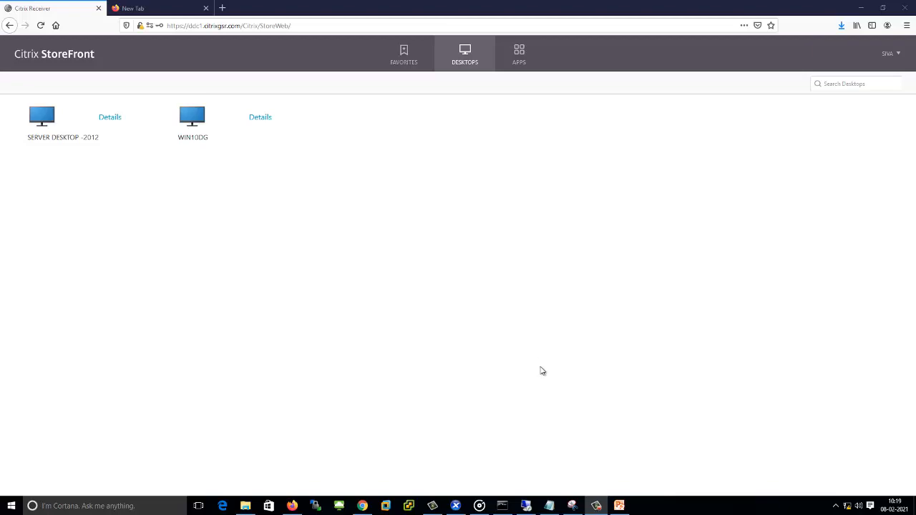
In Citrix Studio, refresh Delivery Groups and open WIN10DG's machines and sessions.
{"action": "left_click", "coordinate": [529, 506]}
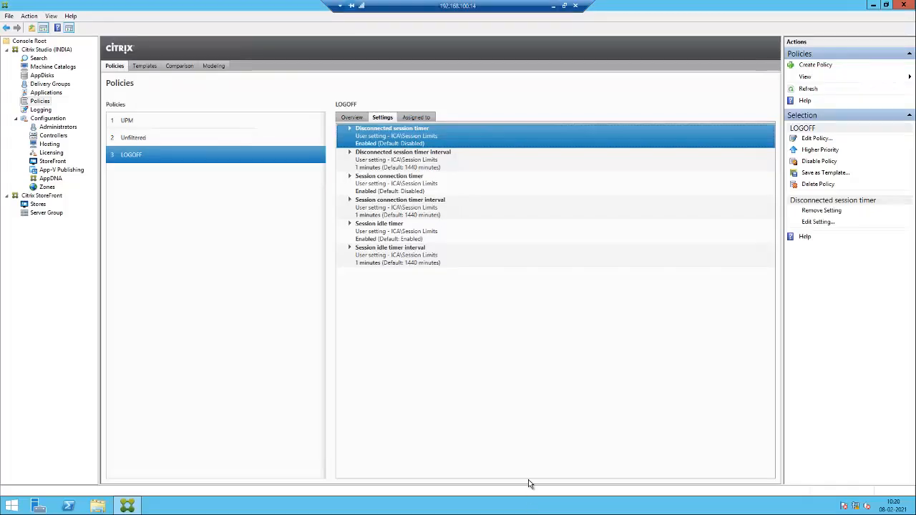
{"action": "left_click", "coordinate": [58, 85]}
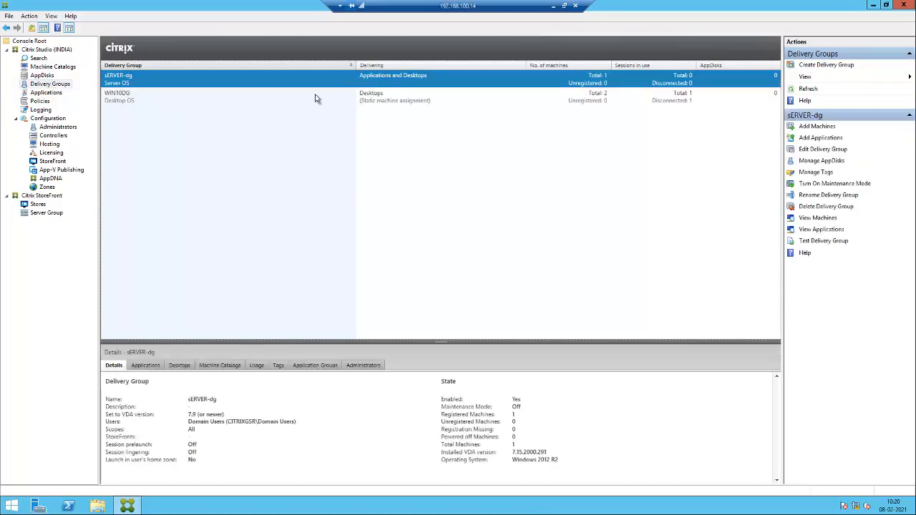
{"action": "left_click", "coordinate": [318, 96]}
{"action": "left_click", "coordinate": [809, 91]}
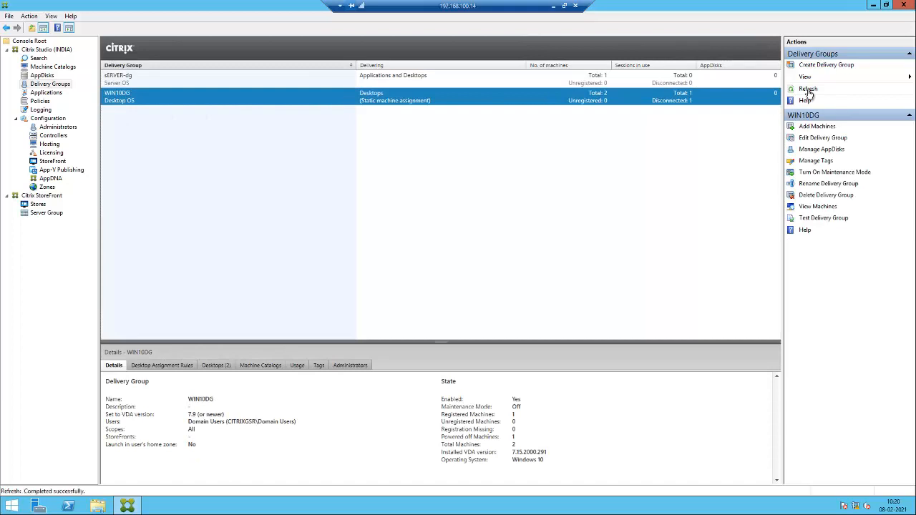
{"action": "left_click", "coordinate": [810, 91]}
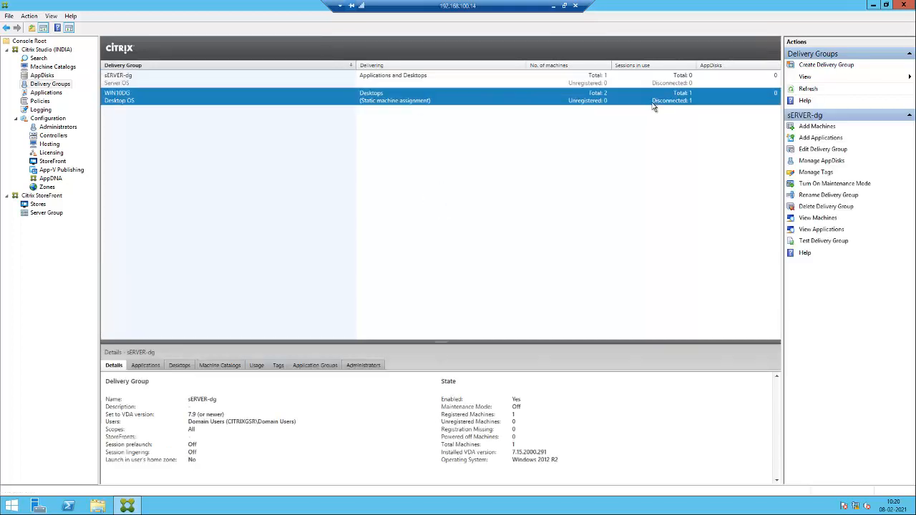
{"action": "double_click", "coordinate": [654, 106]}
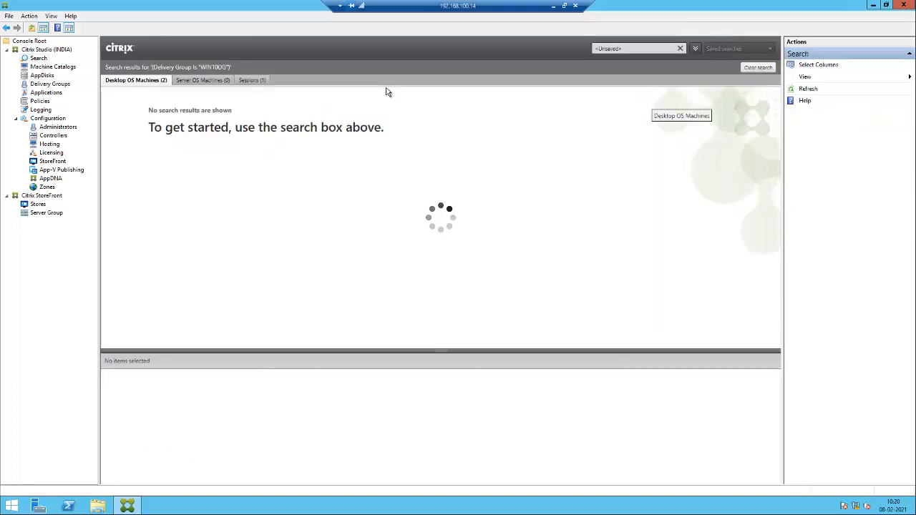
Watch the WIN10DG Sessions tab, refreshing until the disconnected session is logged off.
{"action": "left_click", "coordinate": [256, 82]}
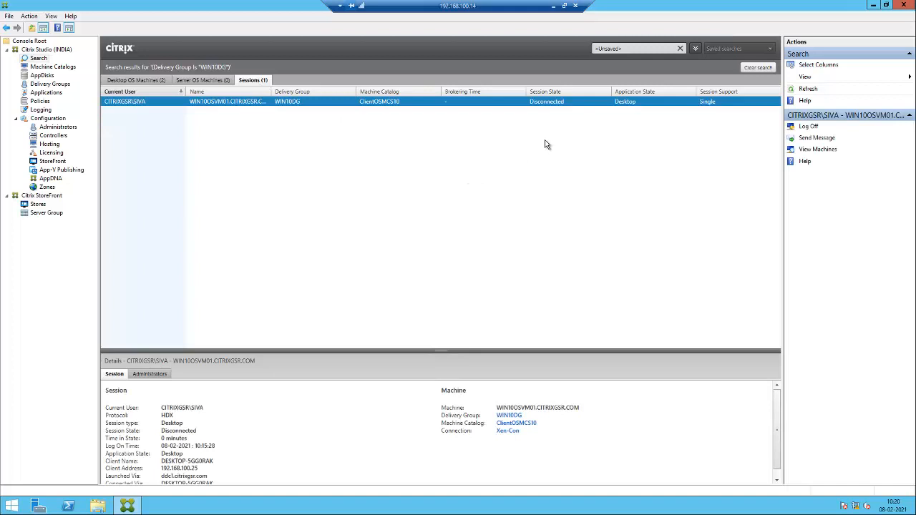
{"action": "left_click", "coordinate": [808, 90]}
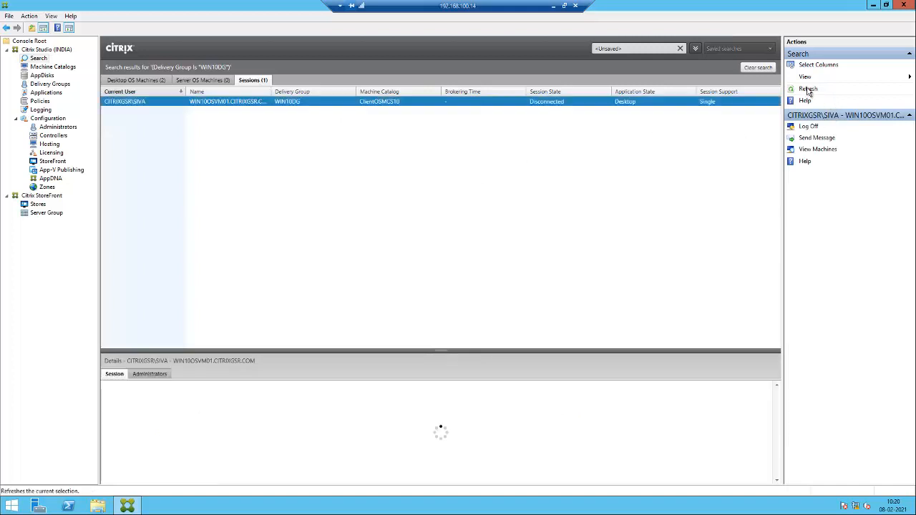
{"action": "left_click", "coordinate": [808, 89]}
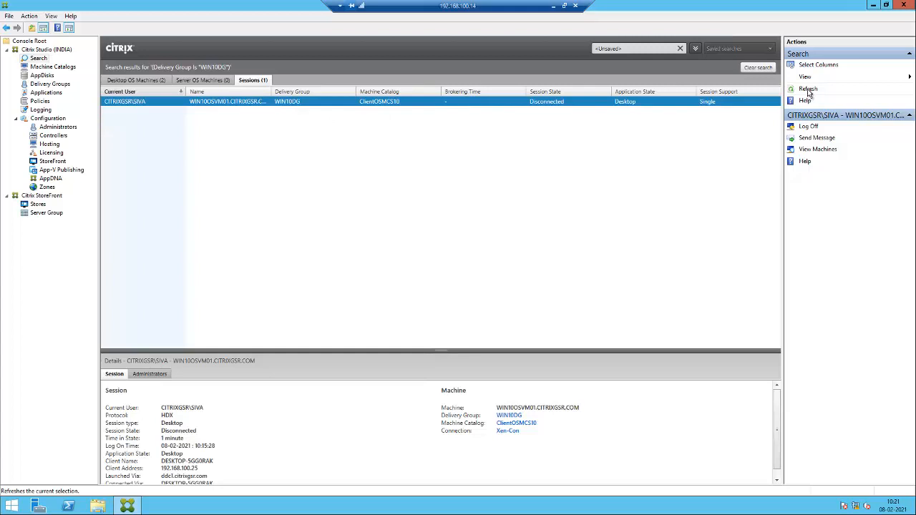
{"action": "left_click", "coordinate": [808, 89]}
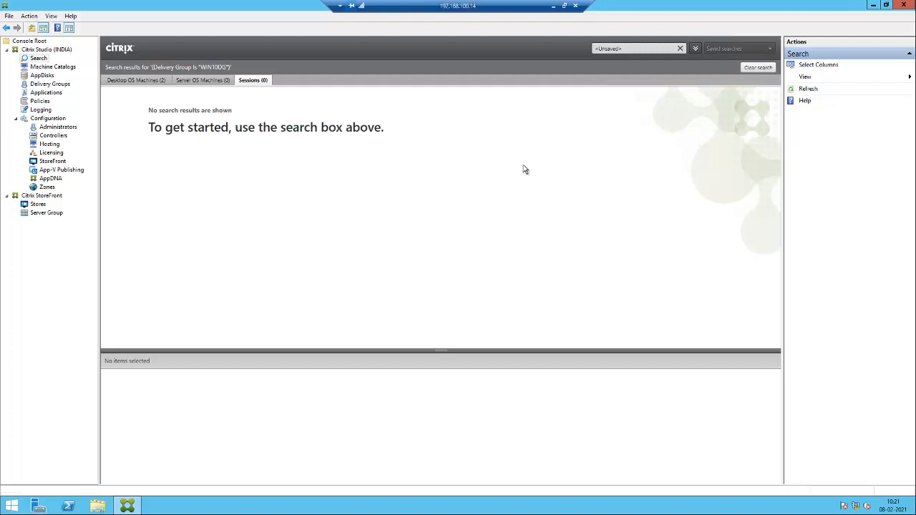